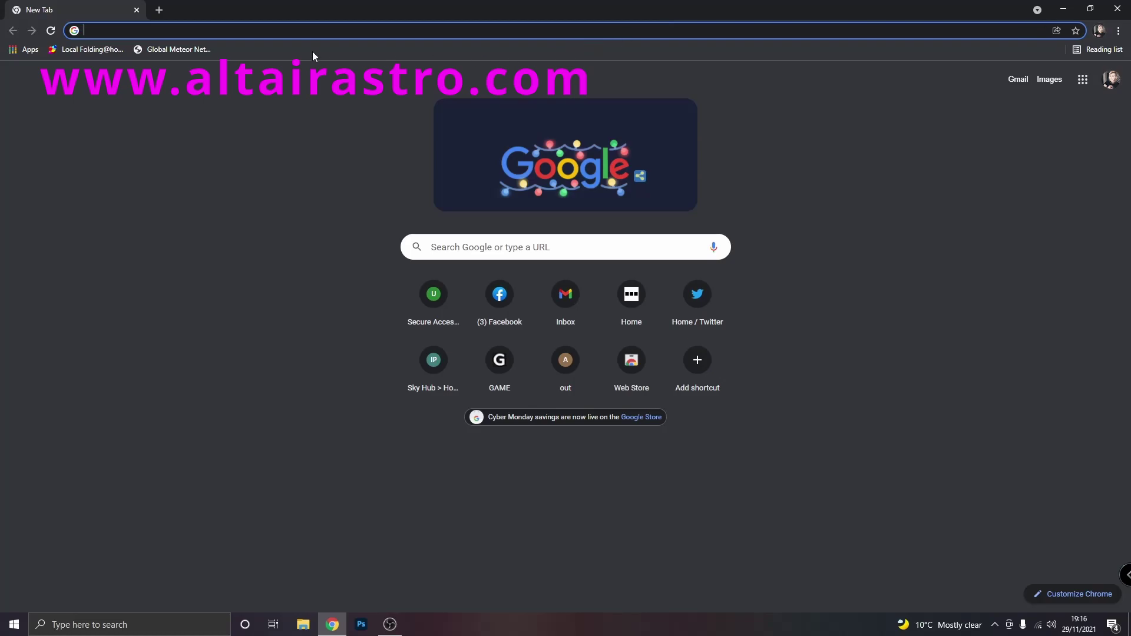
- Search Google for 'altair astro' and open the altairastro.com result
text(as)
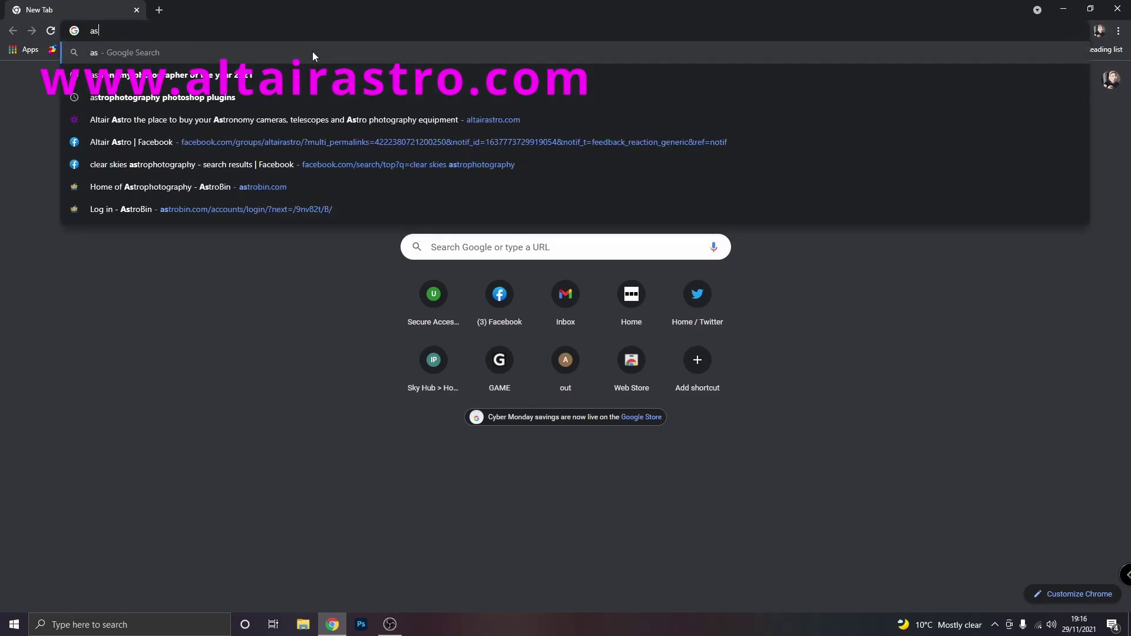
key(BackSpace)
click(181, 81)
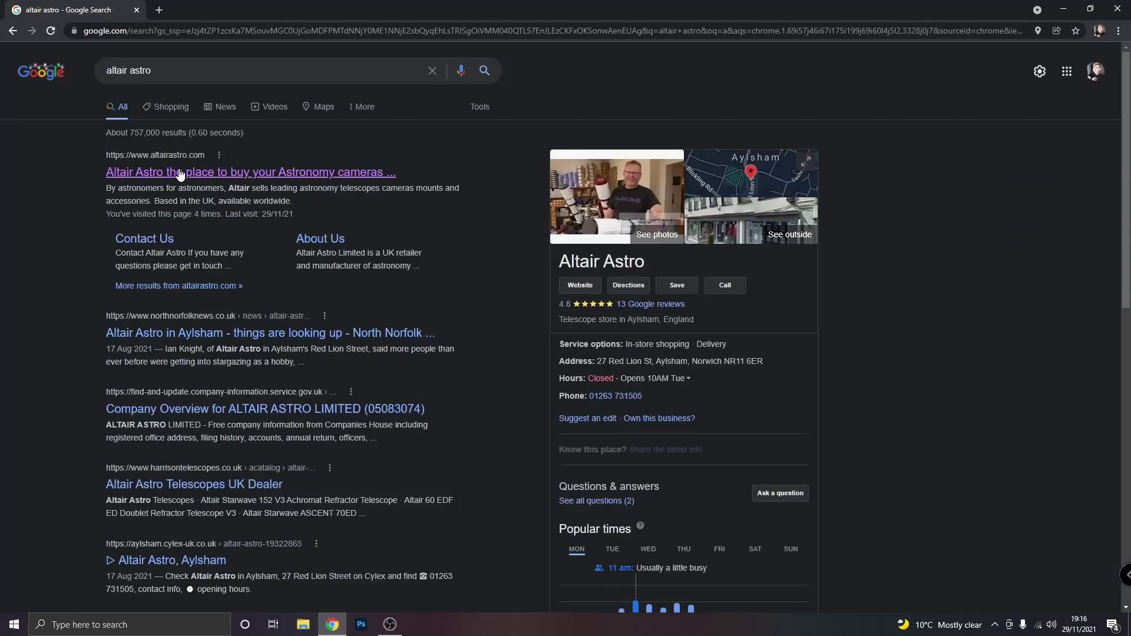
click(179, 172)
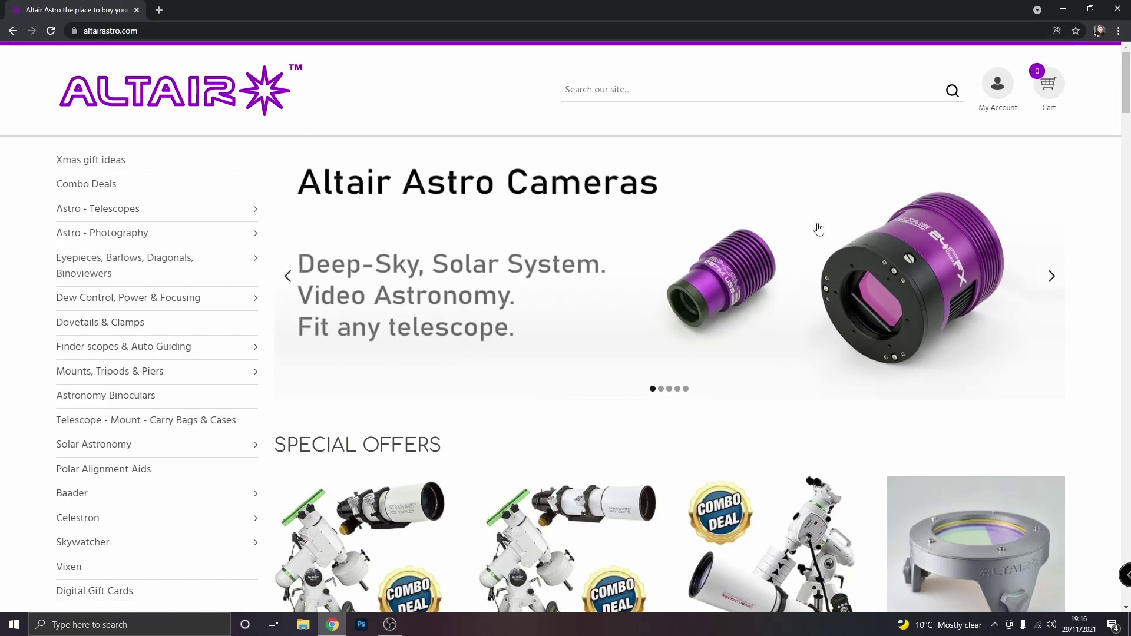
- Scroll down the altairastro.com home page toward the support link
scroll(819, 259, down, 7)
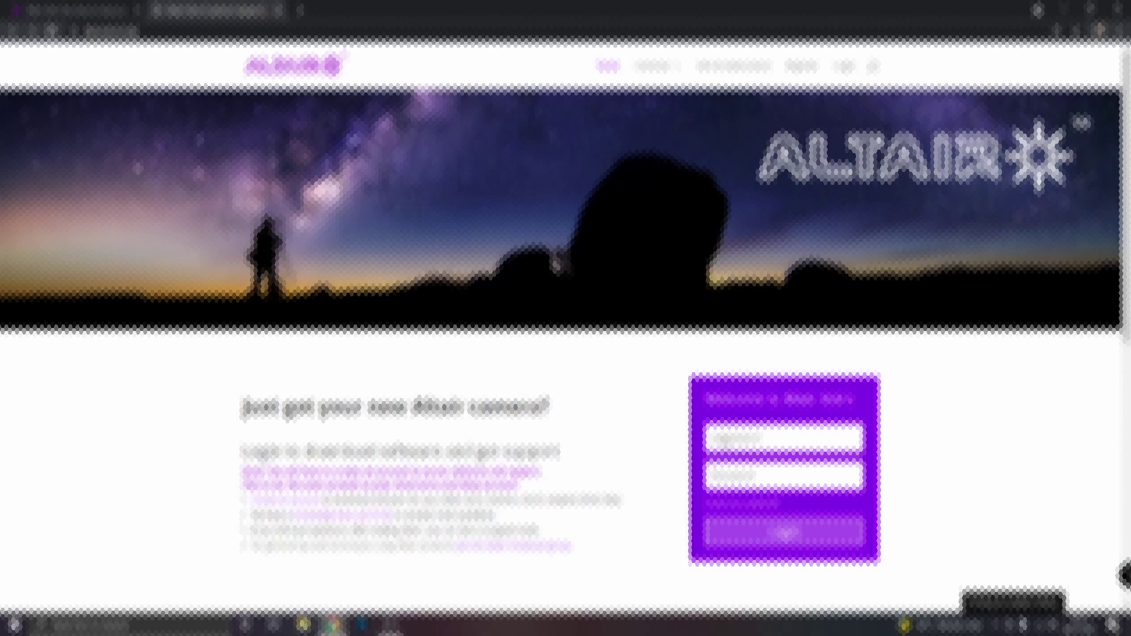
- Enter the account password, log in to altairastro.help, and go to Info & Instructions
click(716, 475)
click(786, 533)
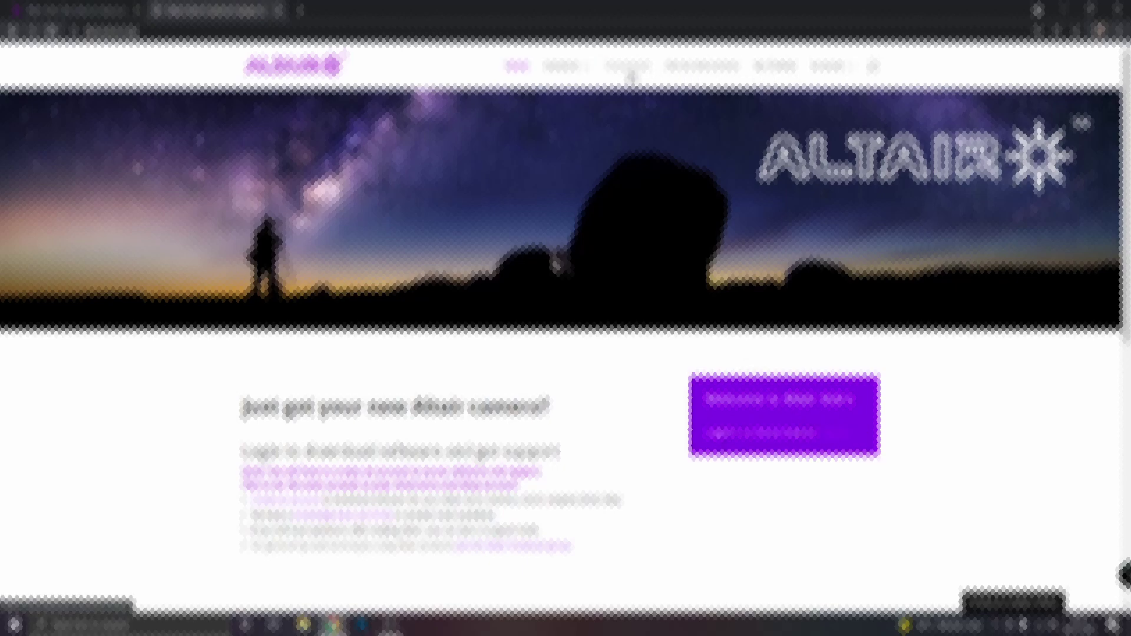
click(689, 69)
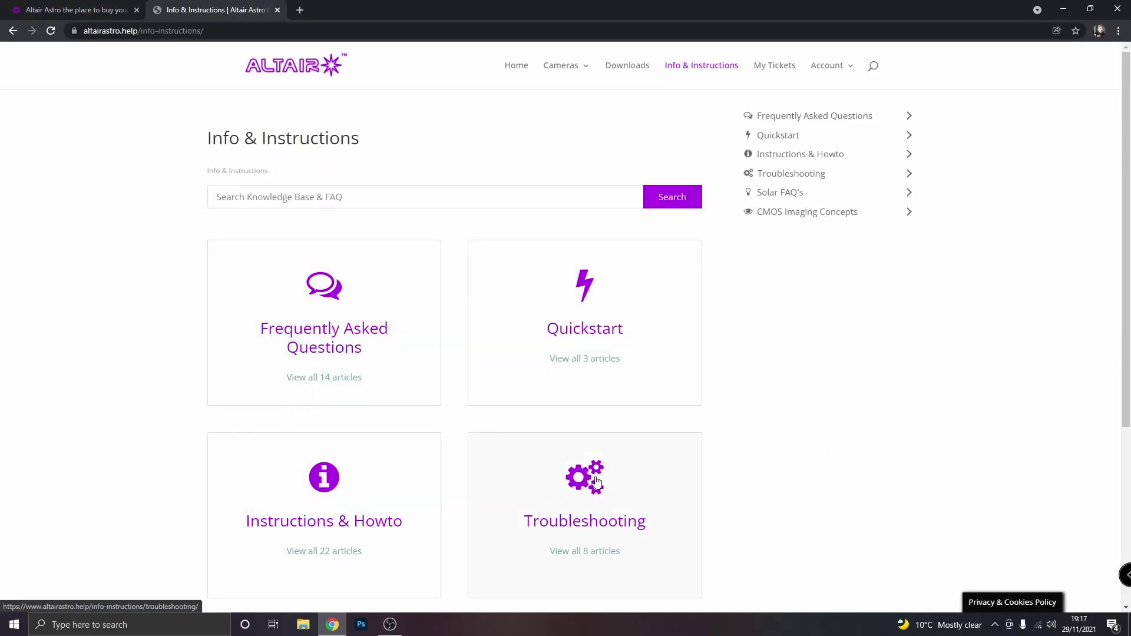
- Skim the Info & Instructions cards, then go to the Downloads page
scroll(613, 489, down, 3)
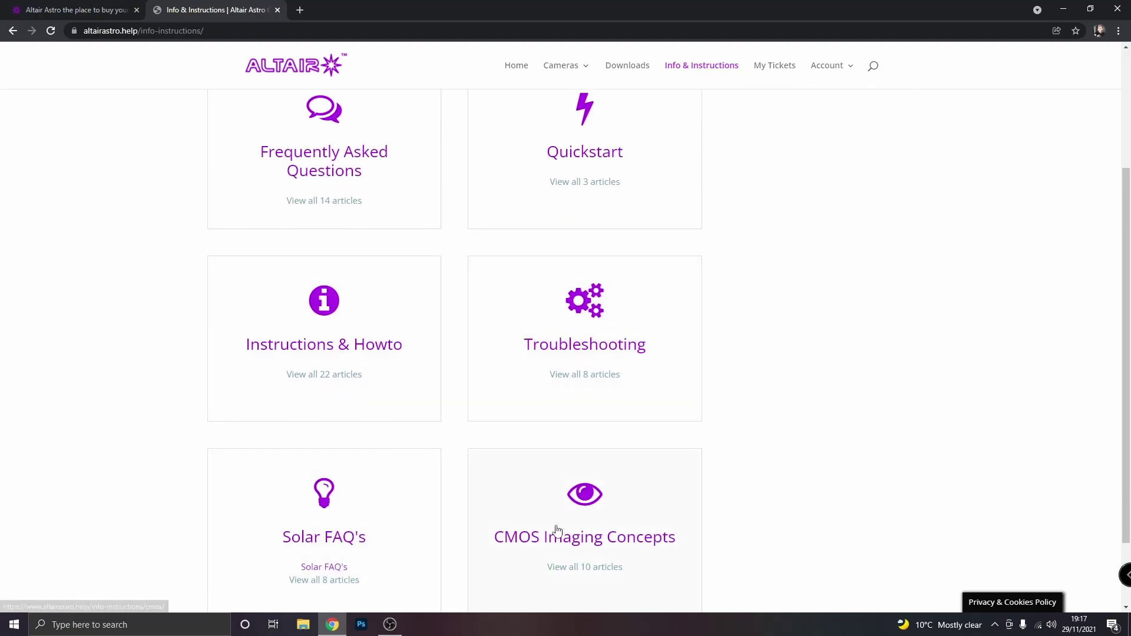
scroll(227, 556, down, 1)
scroll(291, 369, up, 4)
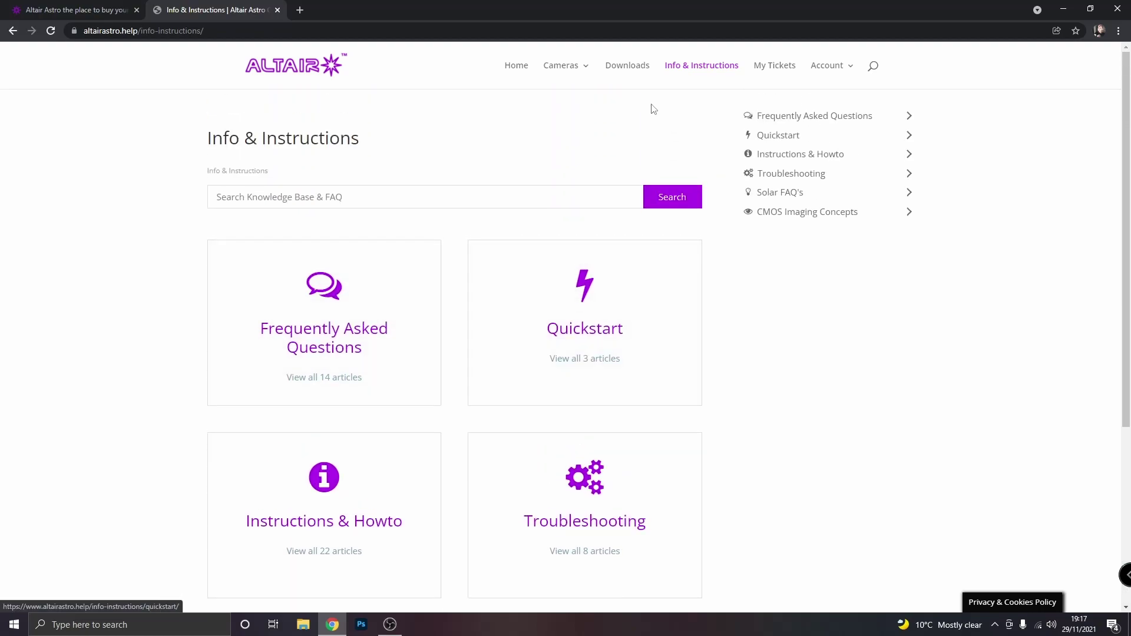
click(641, 74)
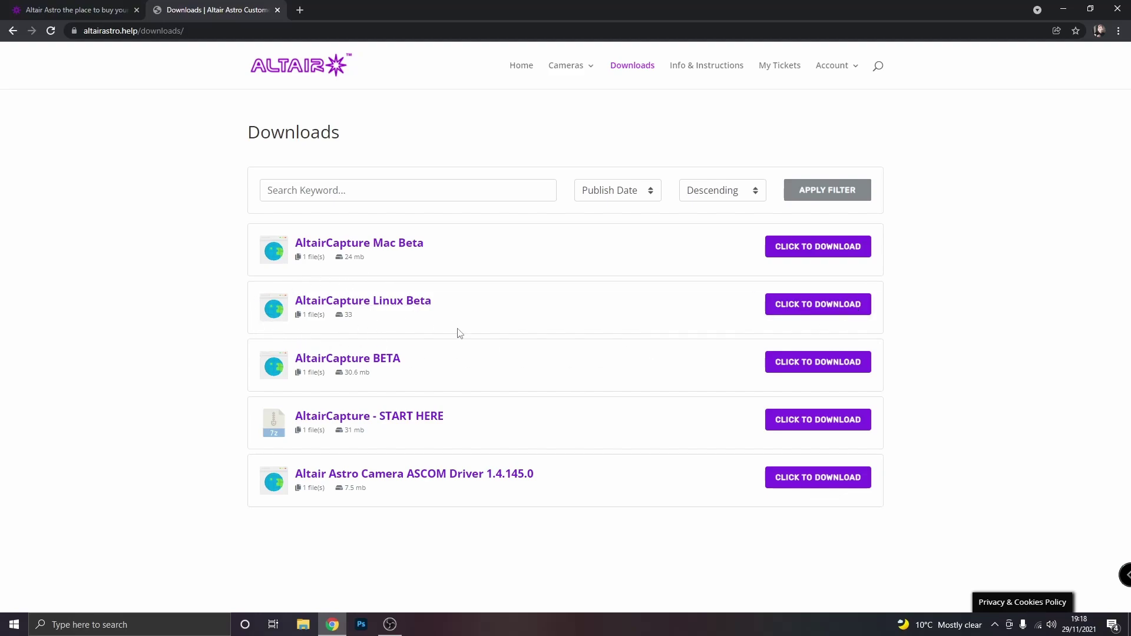
- Download AltairCapture_4.11.18914.20210510.zip from the AltairCapture - START HERE Dropbox Transfer link
click(784, 420)
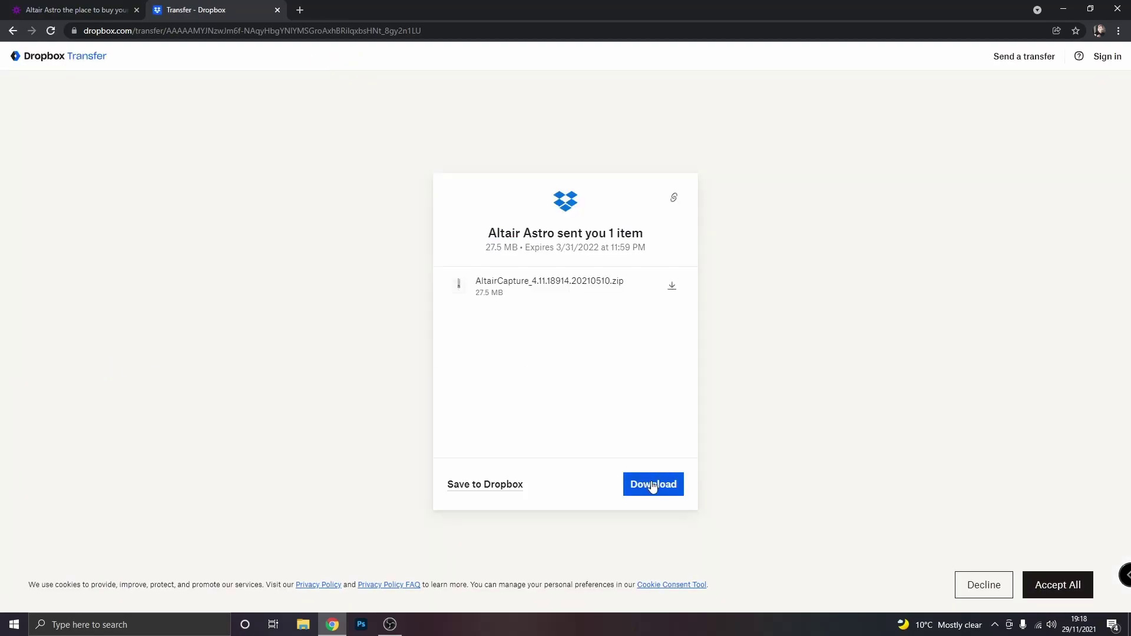
click(653, 485)
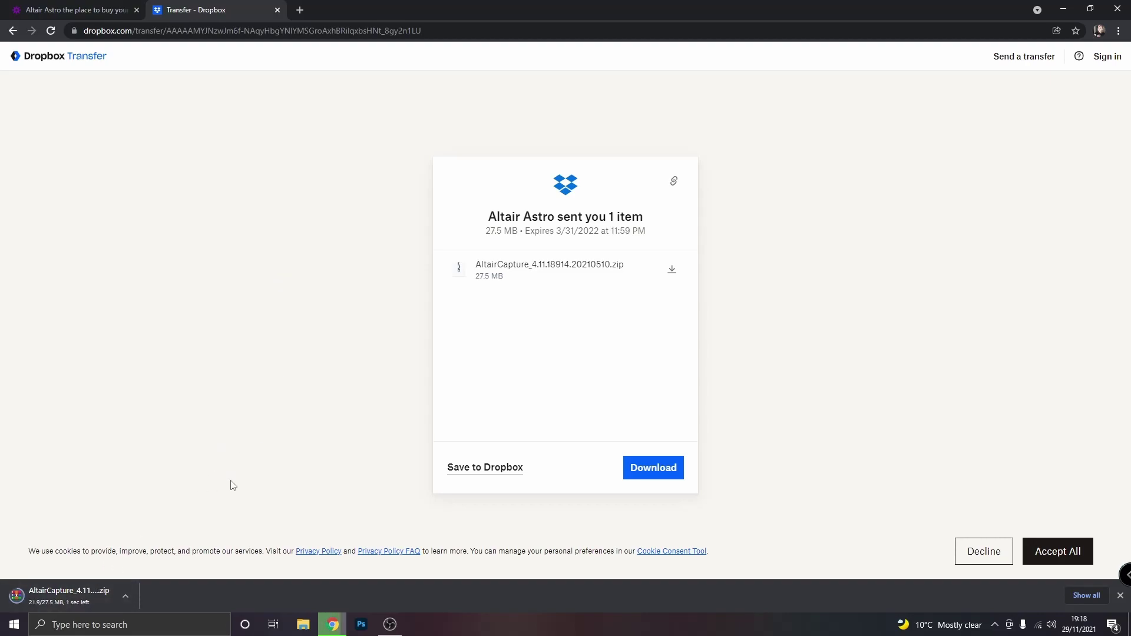
- Run AltairCaptureSetup from the downloaded zip and install AltairCapture 4.11.18914 to the default folder
click(89, 602)
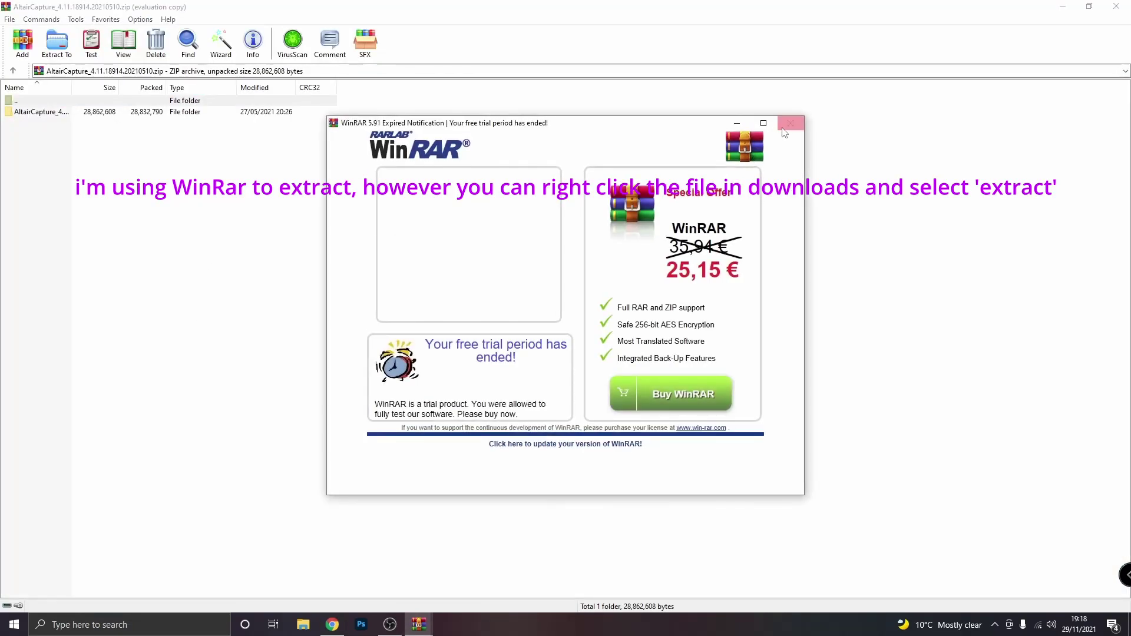
click(785, 126)
double_click(26, 113)
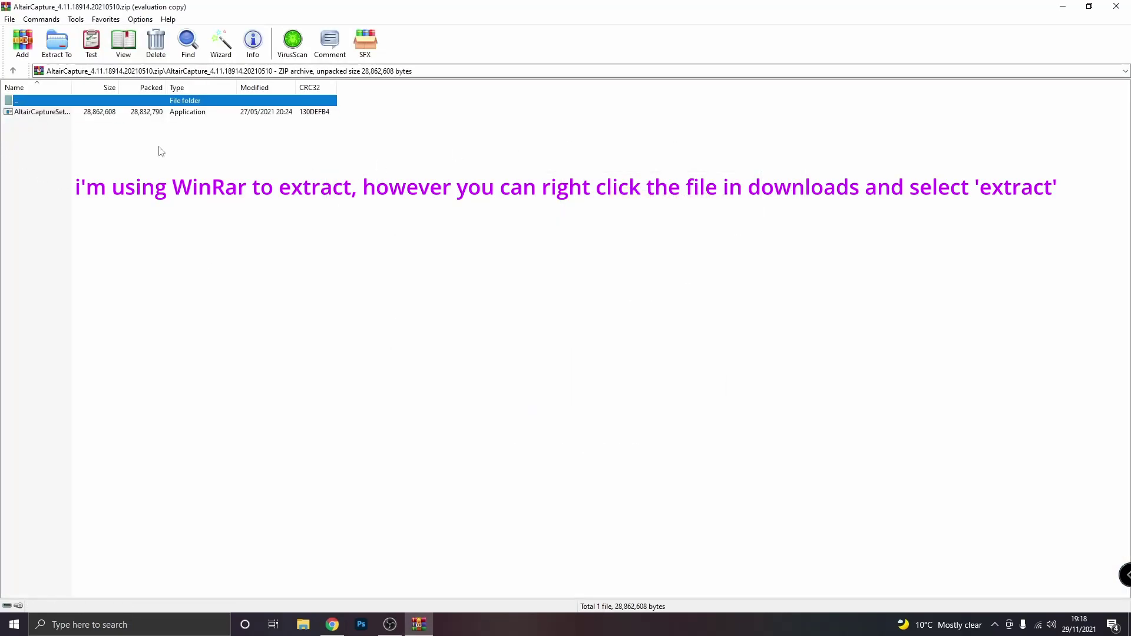
double_click(59, 113)
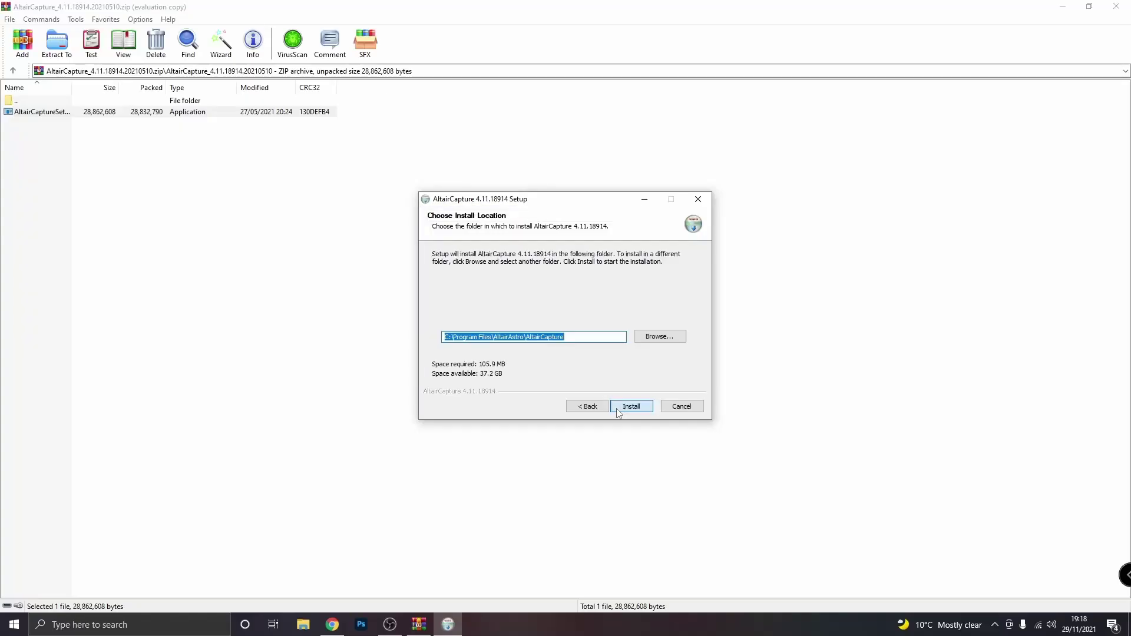
click(617, 409)
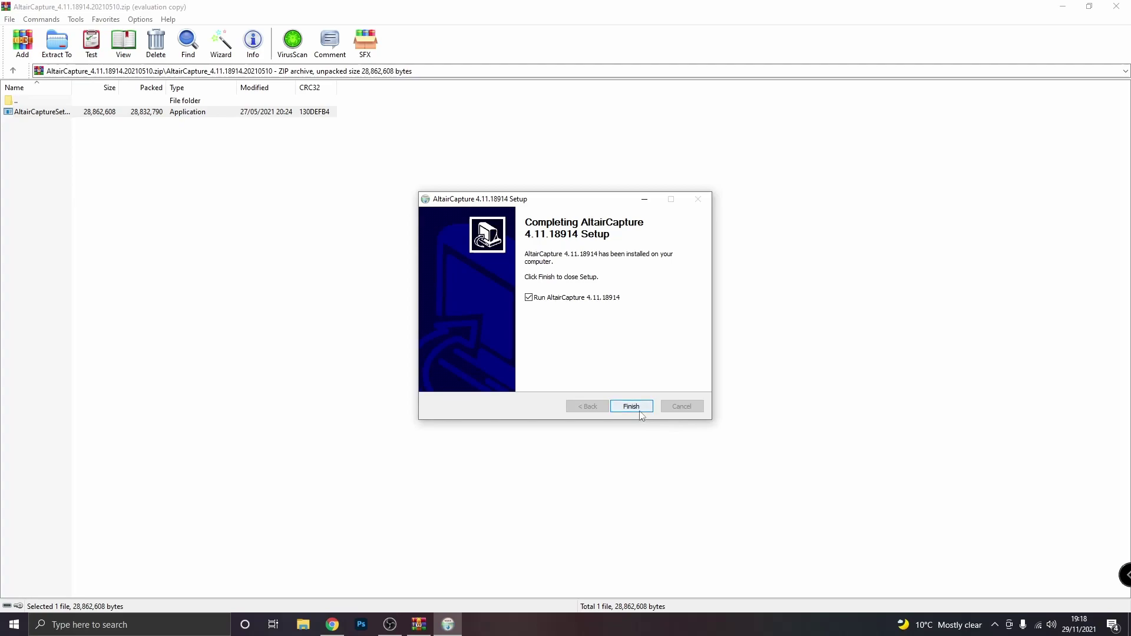
click(641, 414)
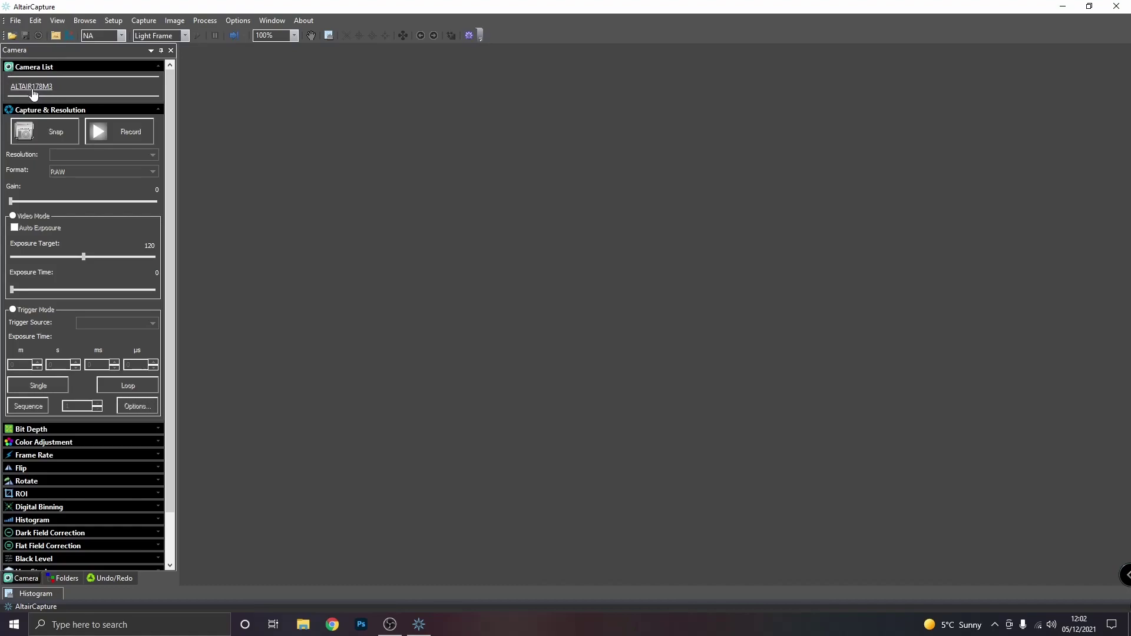
- Connect to the ALTAIR178M3 camera and review its Capture & Resolution settings
click(17, 87)
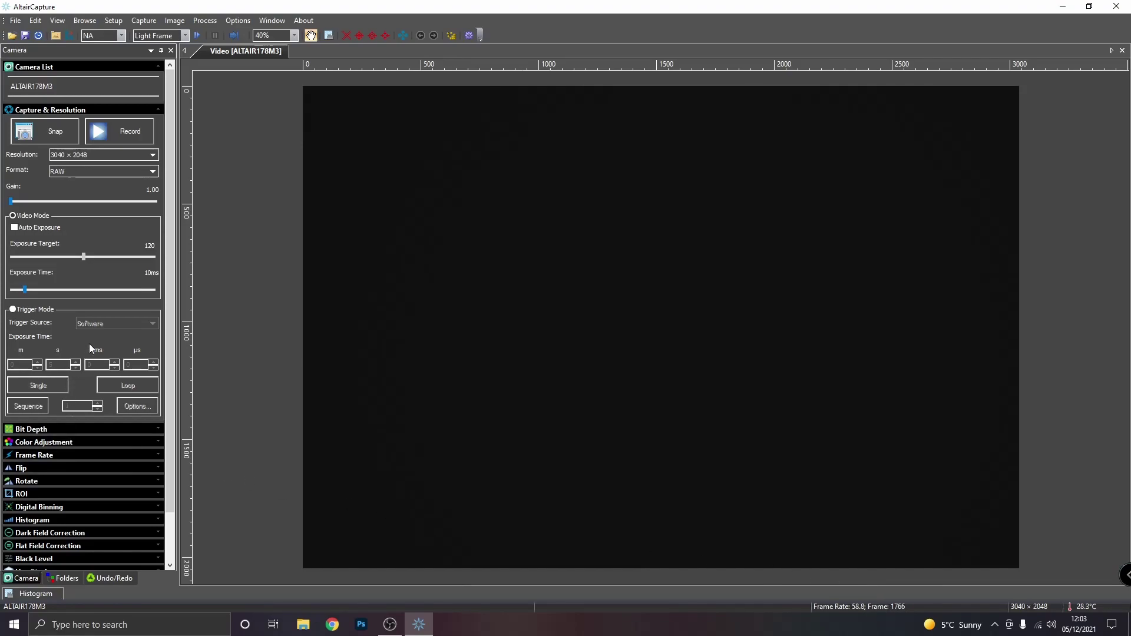
scroll(89, 347, down, 2)
scroll(83, 363, up, 2)
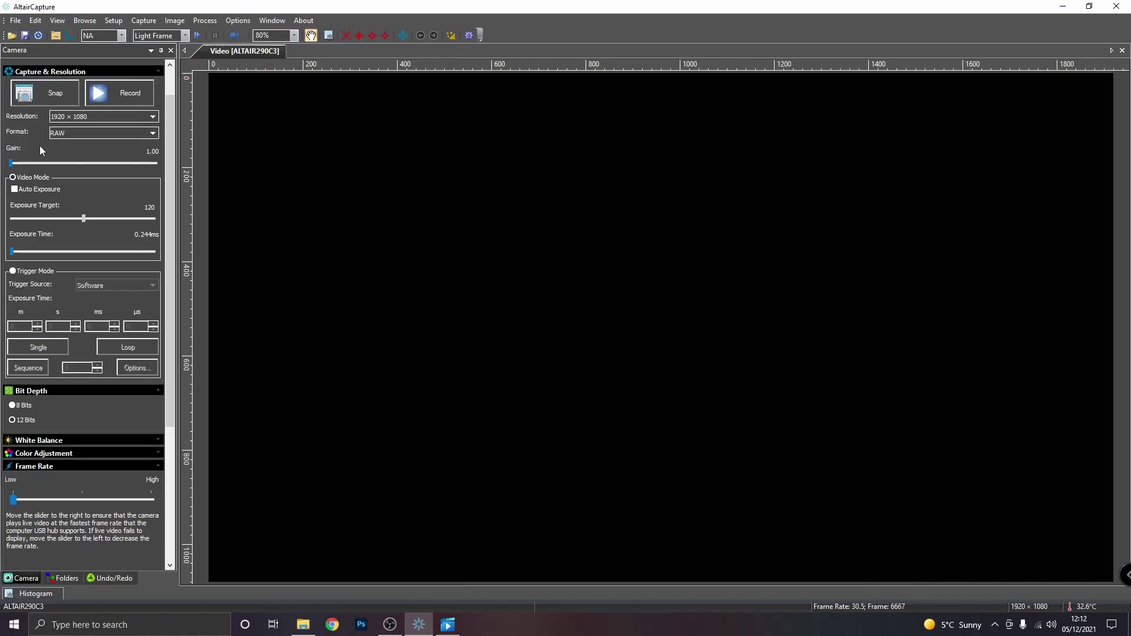
- Raise the Exposure Time from 0.244 ms to 14.016 ms
scroll(28, 159, up, 2)
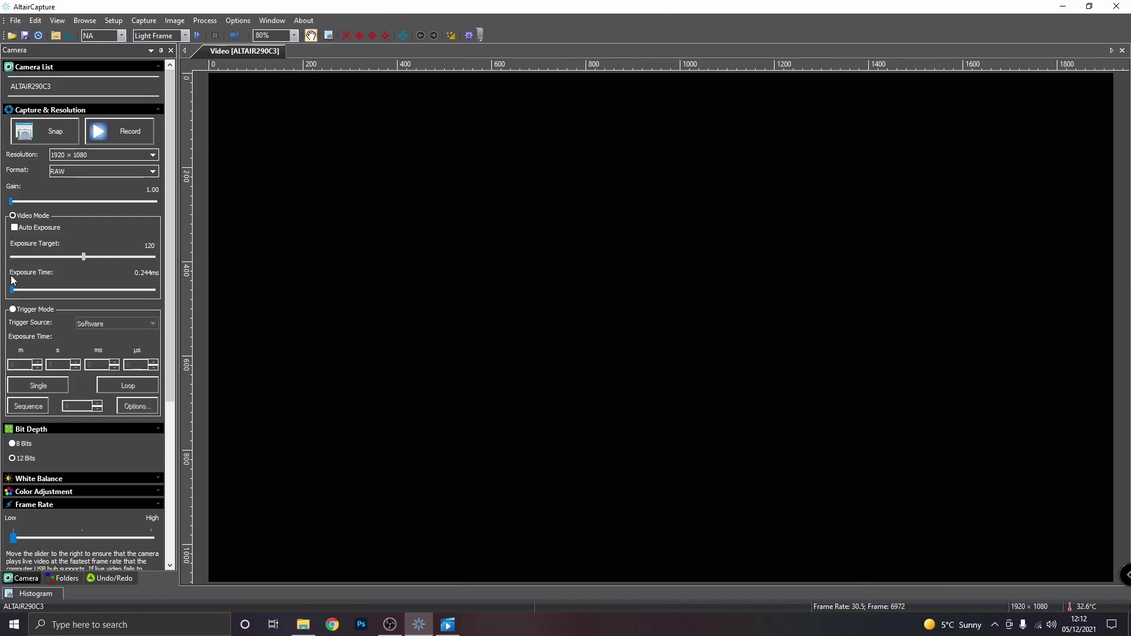
drag(12, 290, 27, 302)
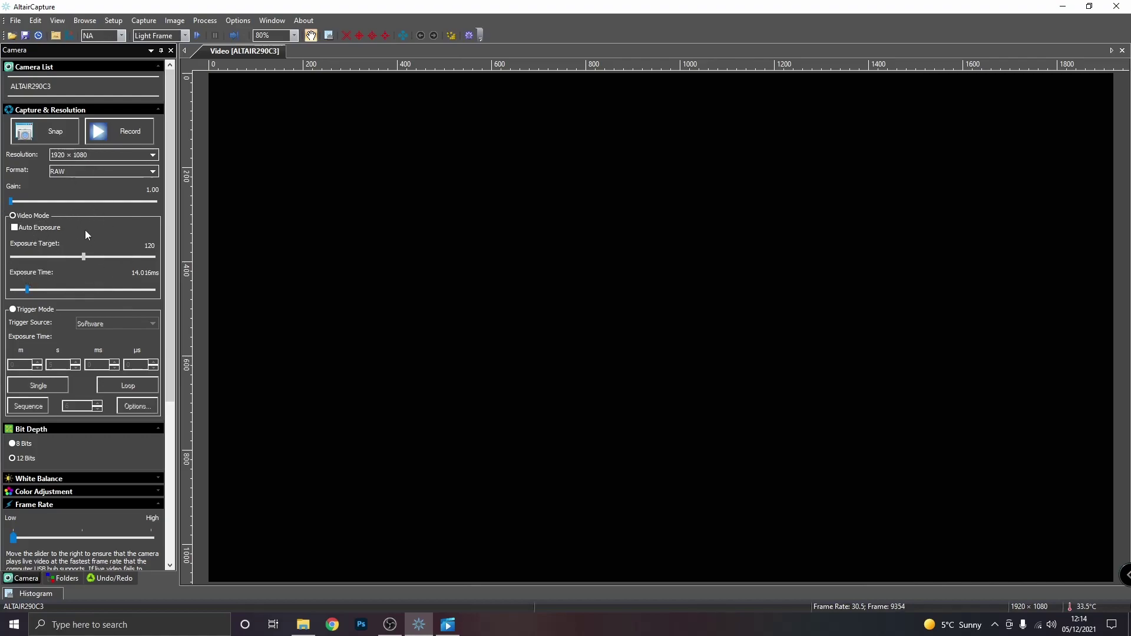
- Try a higher gain, return it to 1.00, and settle the exposure at 24.134 ms
drag(11, 201, 31, 210)
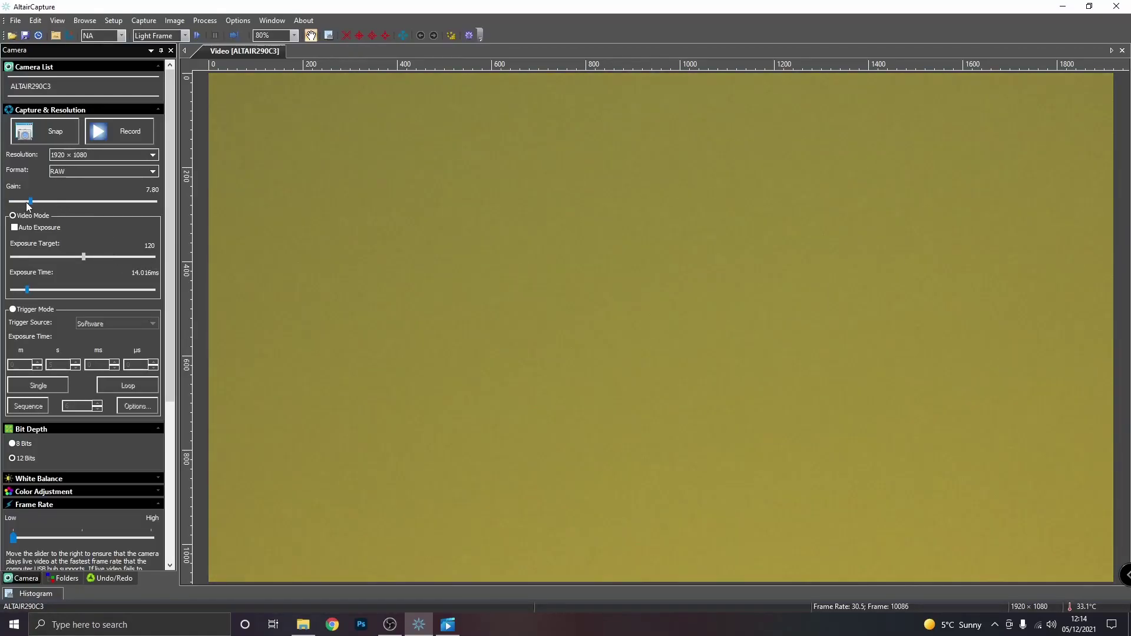
mouse_move(28, 203)
mouse_down()
mouse_move(117, 205)
mouse_move(27, 187)
mouse_move(38, 195)
mouse_move(9, 196)
mouse_up()
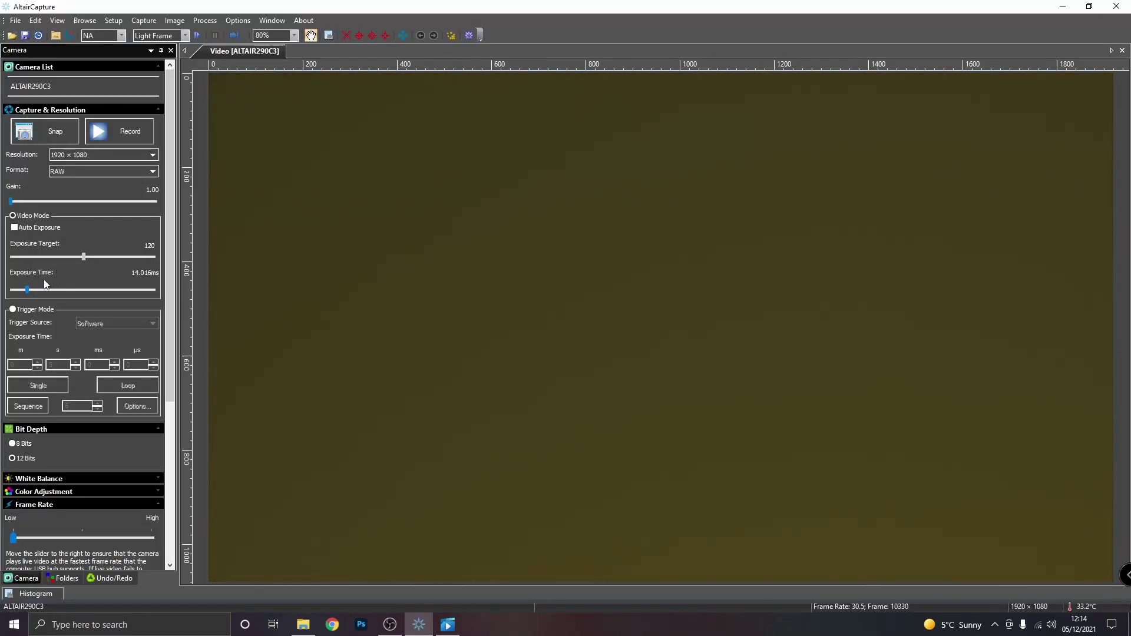
drag(28, 290, 66, 291)
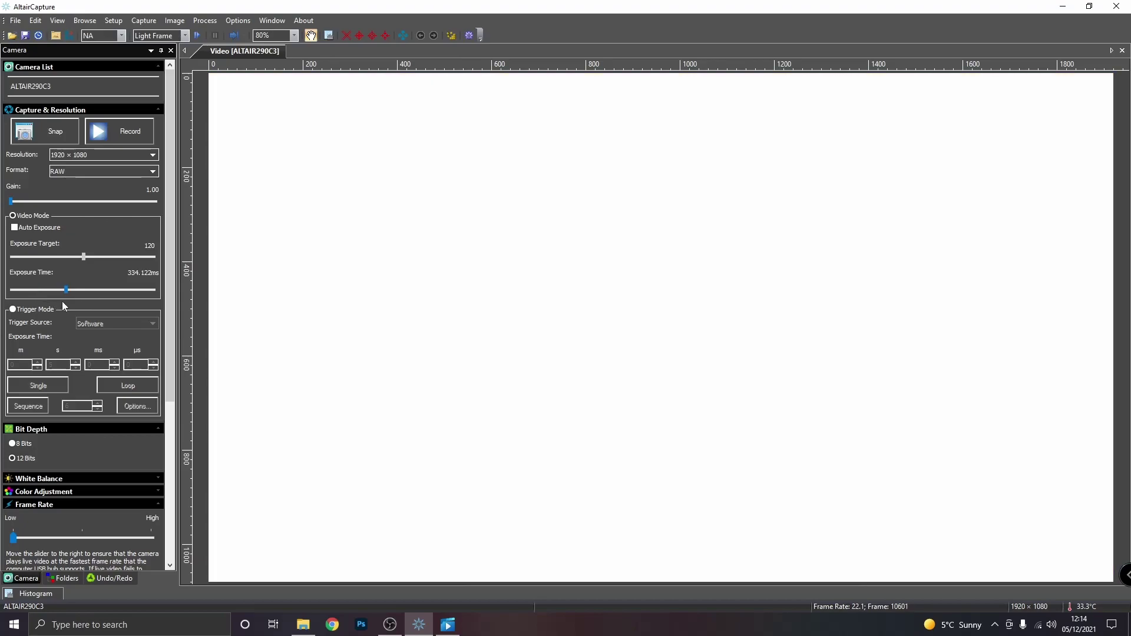
click(59, 291)
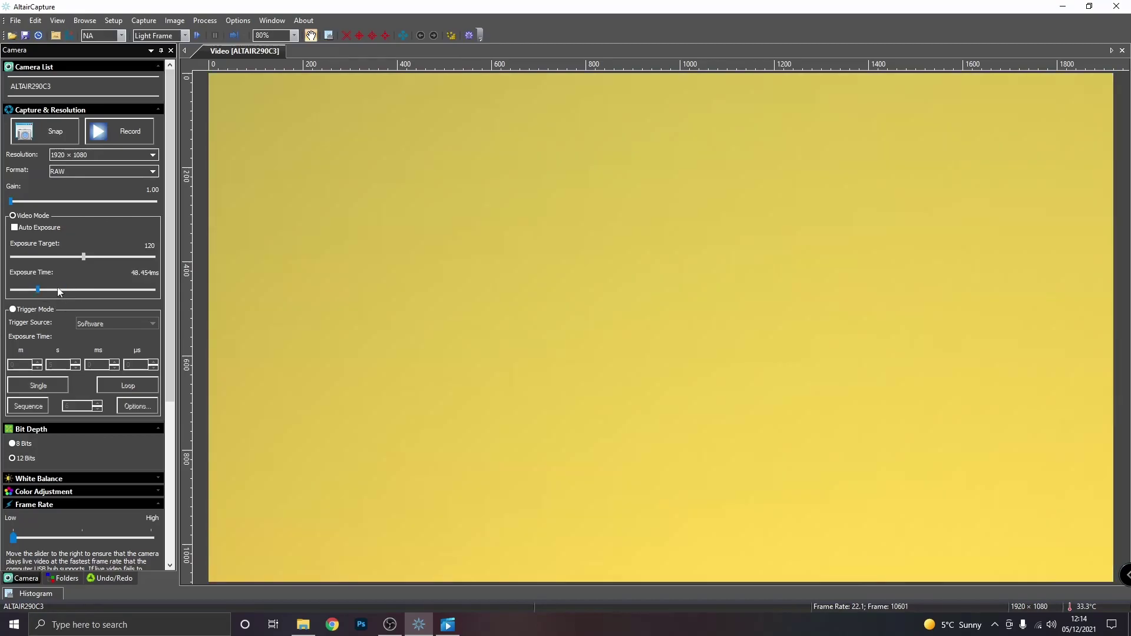
drag(42, 290, 32, 290)
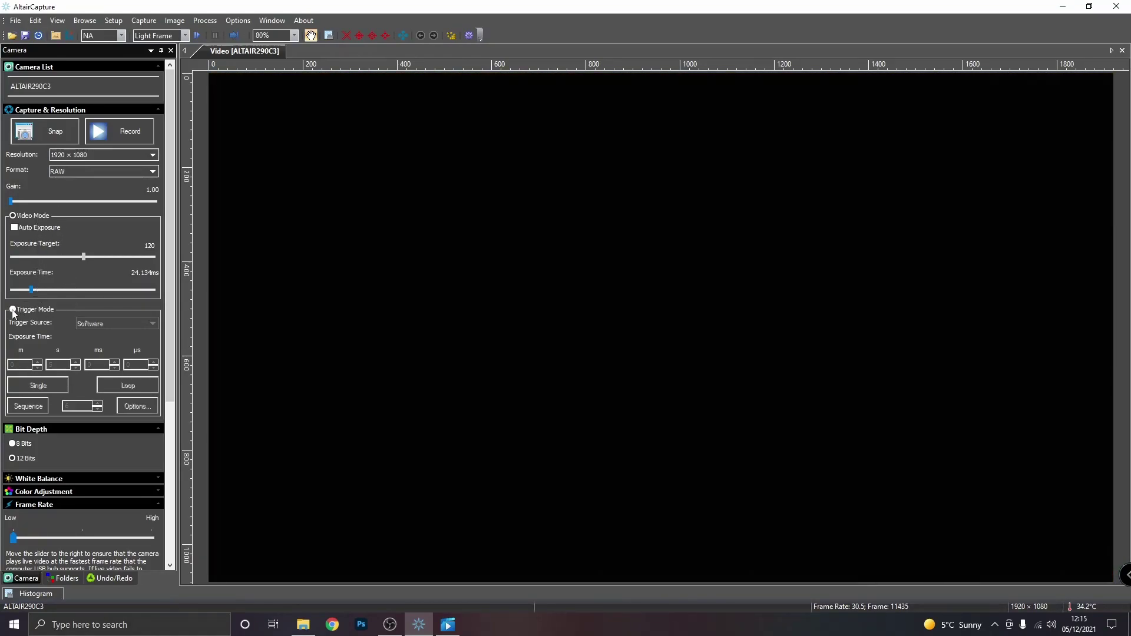
- Switch the camera from video mode to Trigger Mode
click(12, 311)
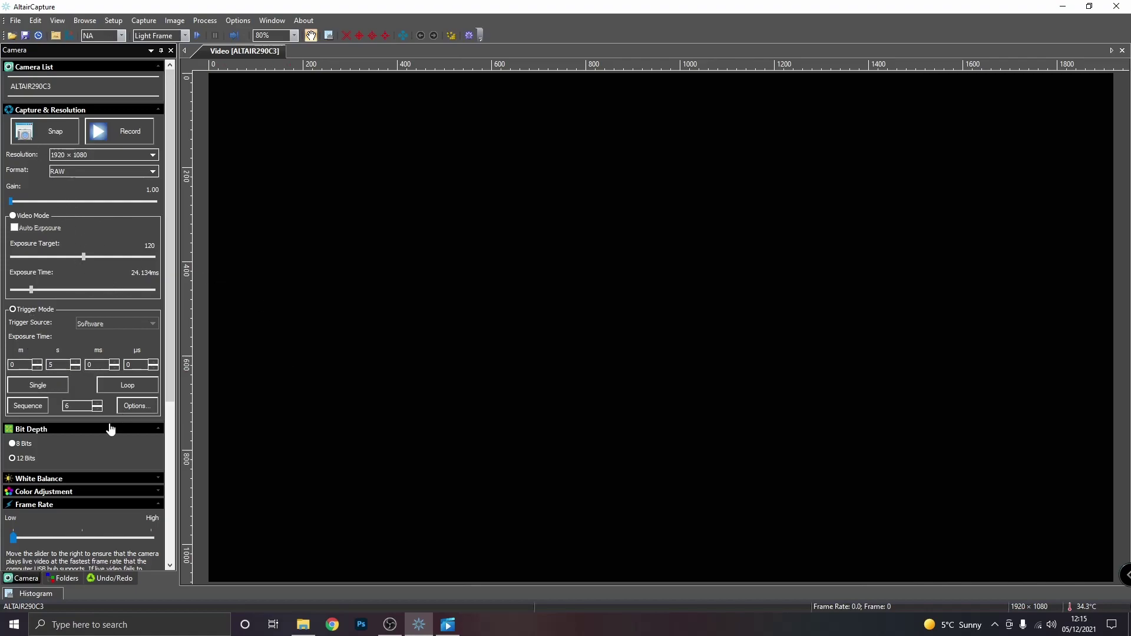
scroll(110, 427, down, 3)
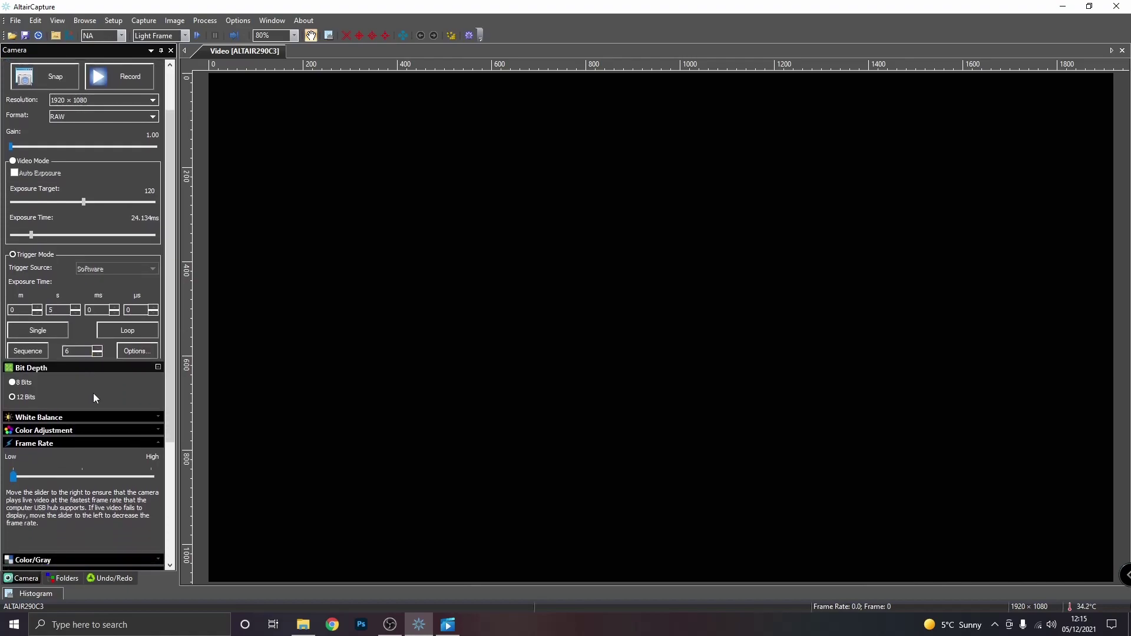
scroll(93, 394, down, 3)
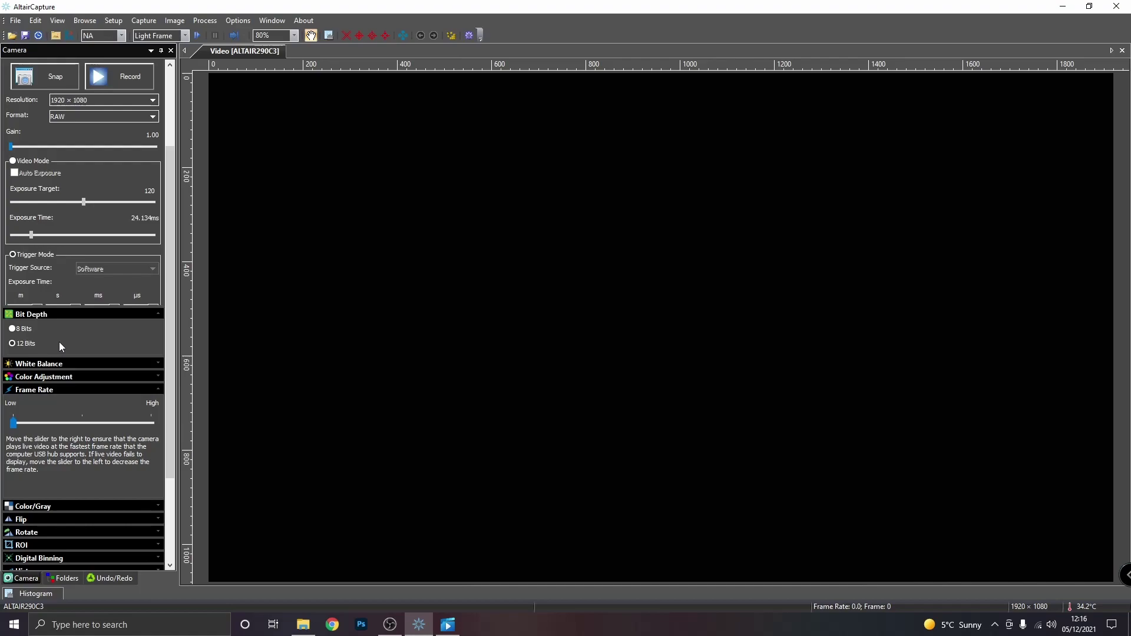
click(28, 330)
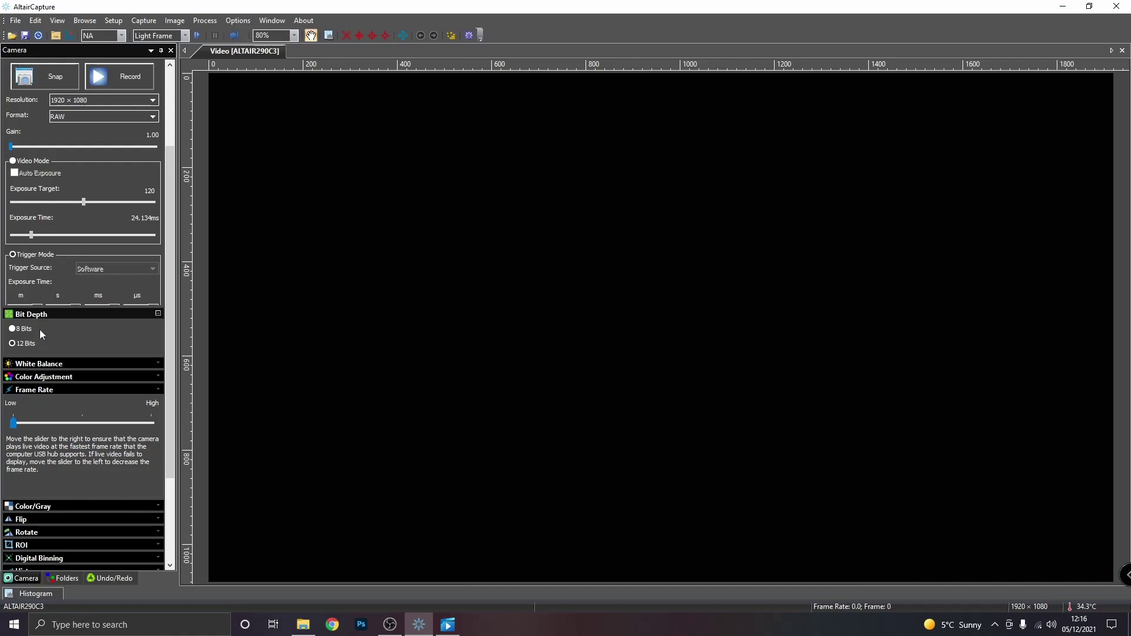
- Return to Video Mode and settle the Frame Rate slider at its midpoint, about 40 fps
click(13, 161)
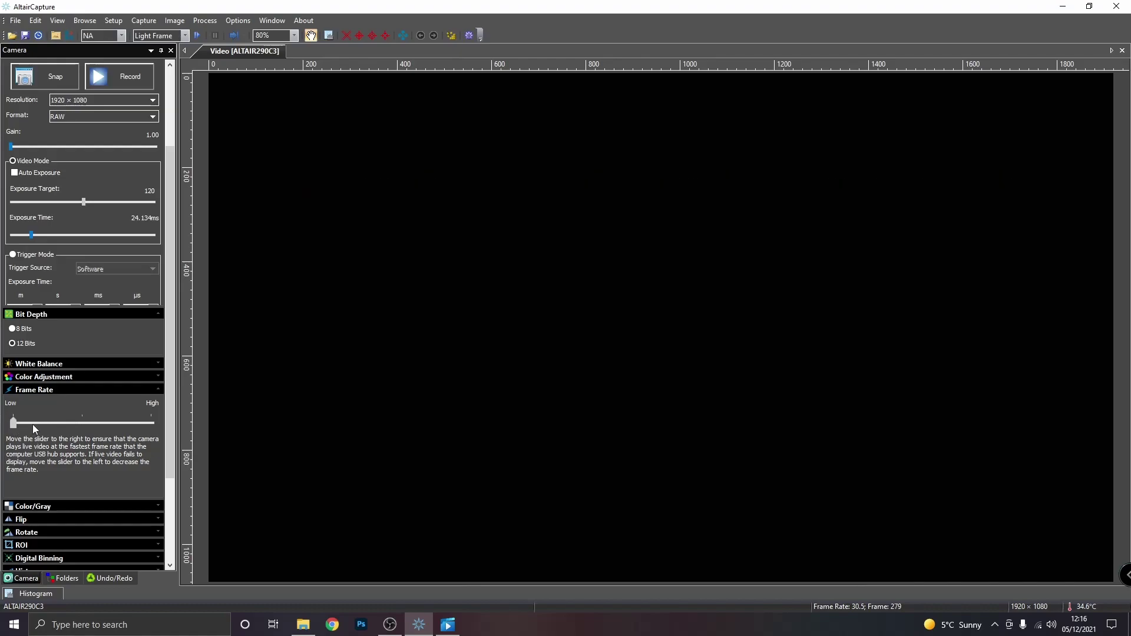
drag(33, 424, 108, 423)
click(151, 423)
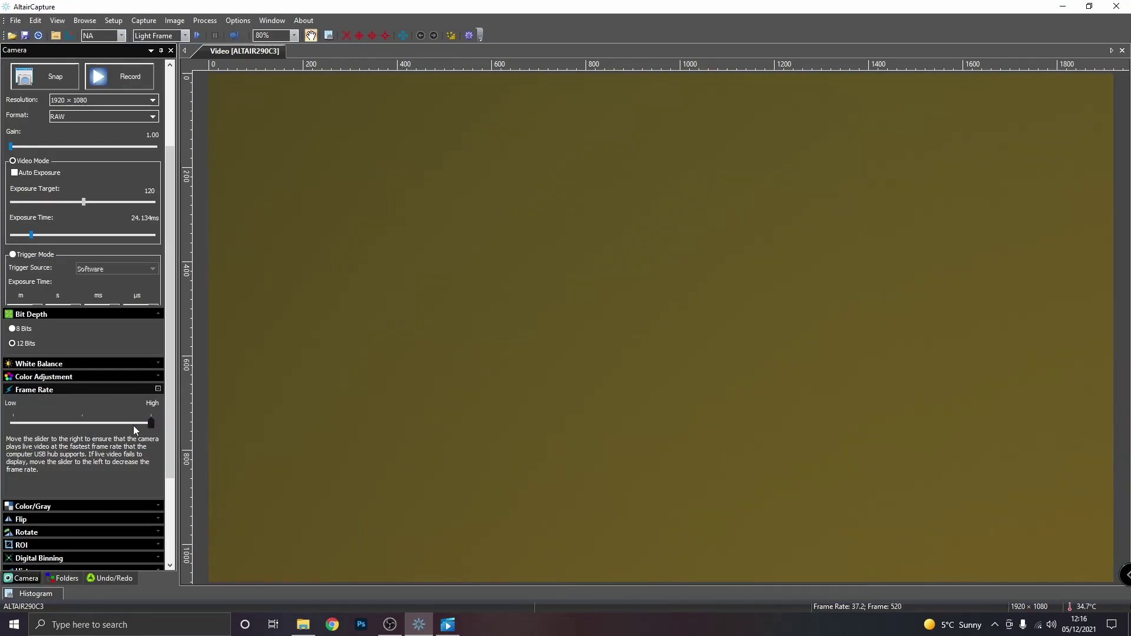
drag(80, 425, 13, 423)
drag(82, 437, 83, 436)
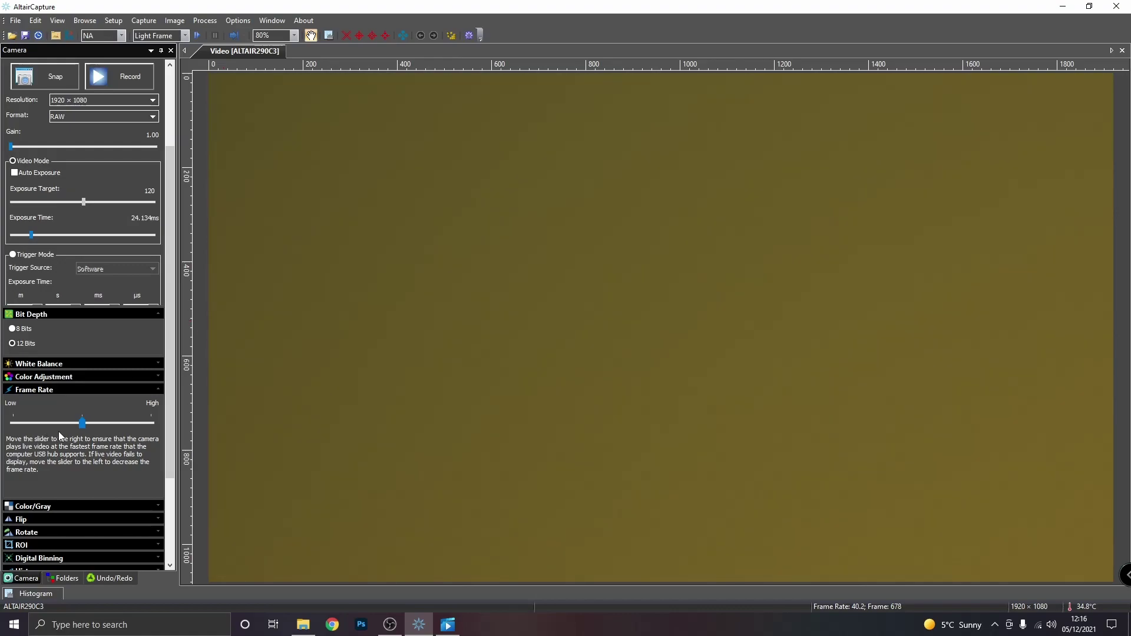
- Expand the Histogram section to show the live feed's RGB histogram
scroll(74, 458, down, 4)
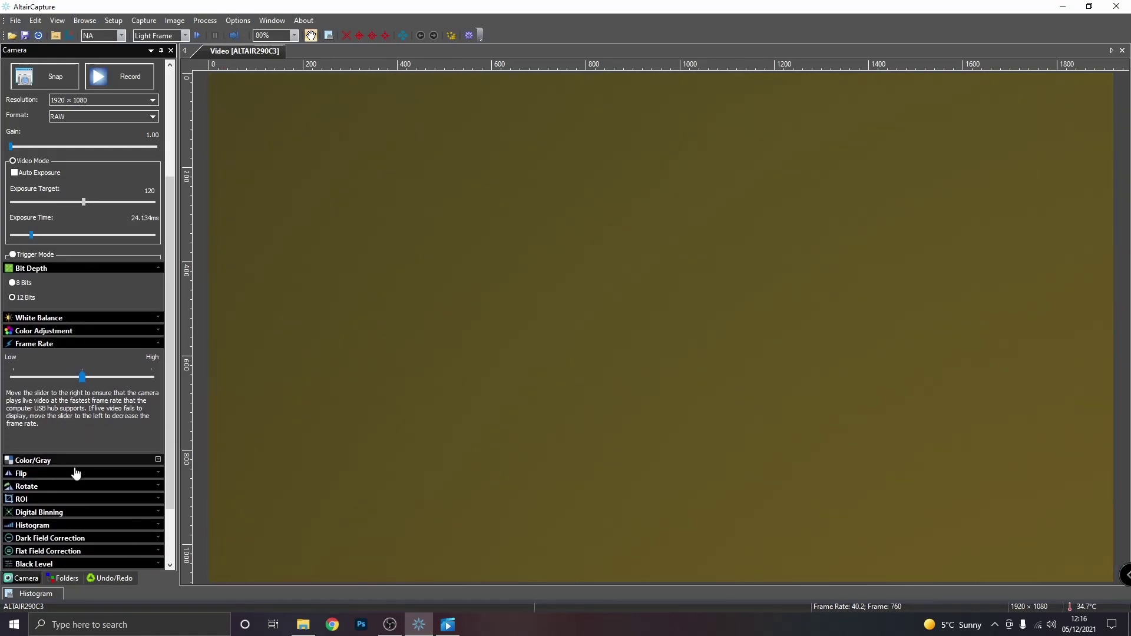
scroll(75, 474, down, 2)
click(50, 465)
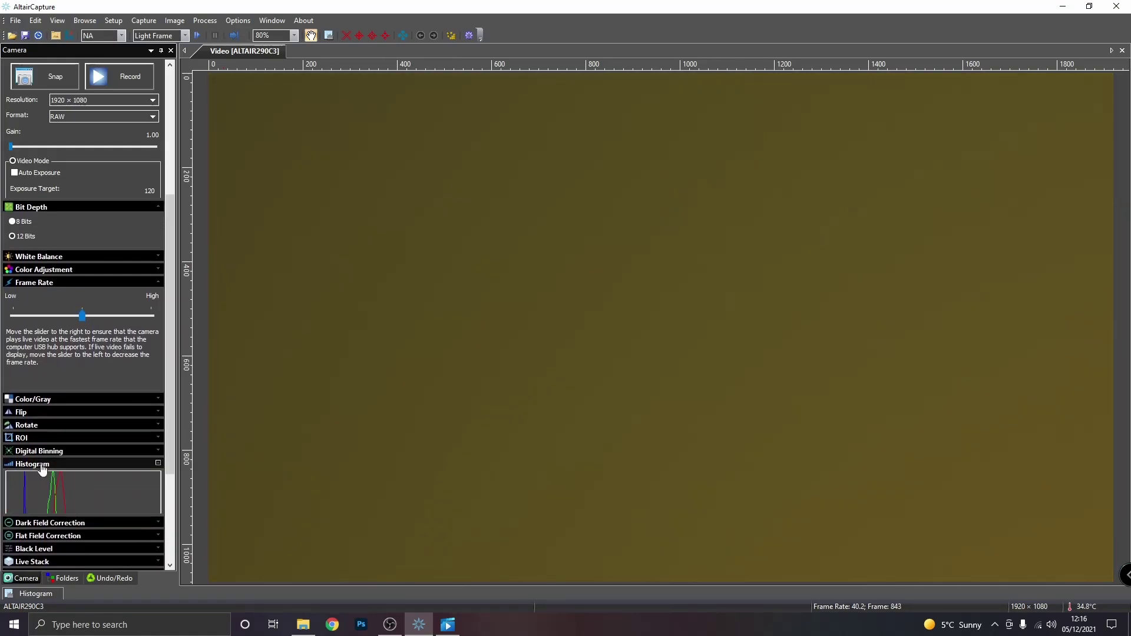
scroll(76, 436, down, 2)
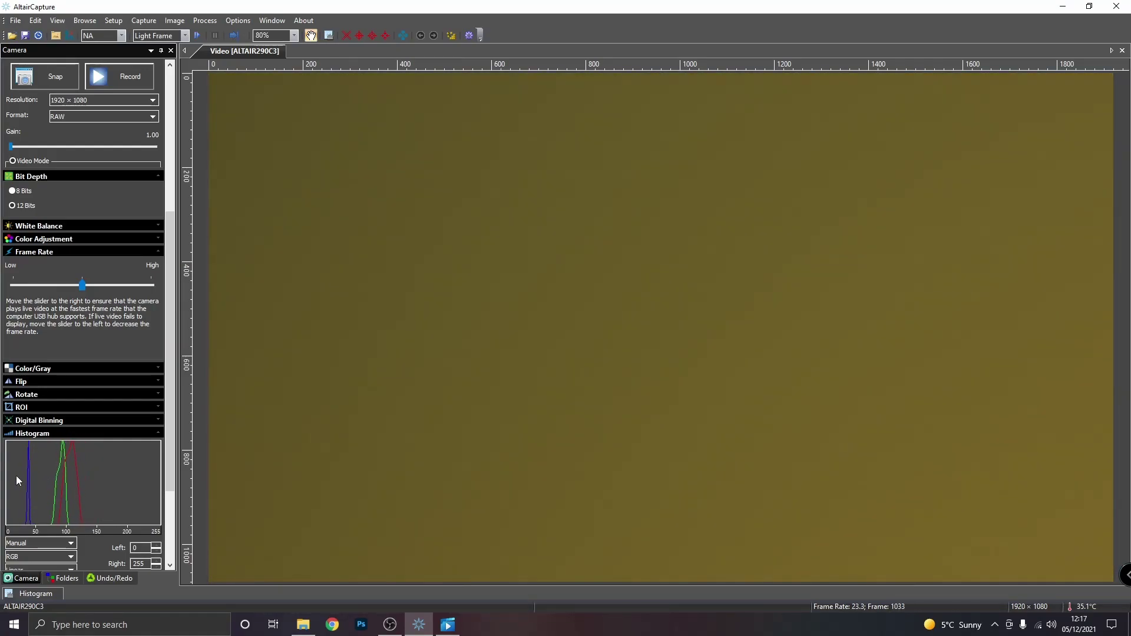
- Try a black point of 24 and a lower white point, then reset Left to 0
drag(7, 480, 20, 480)
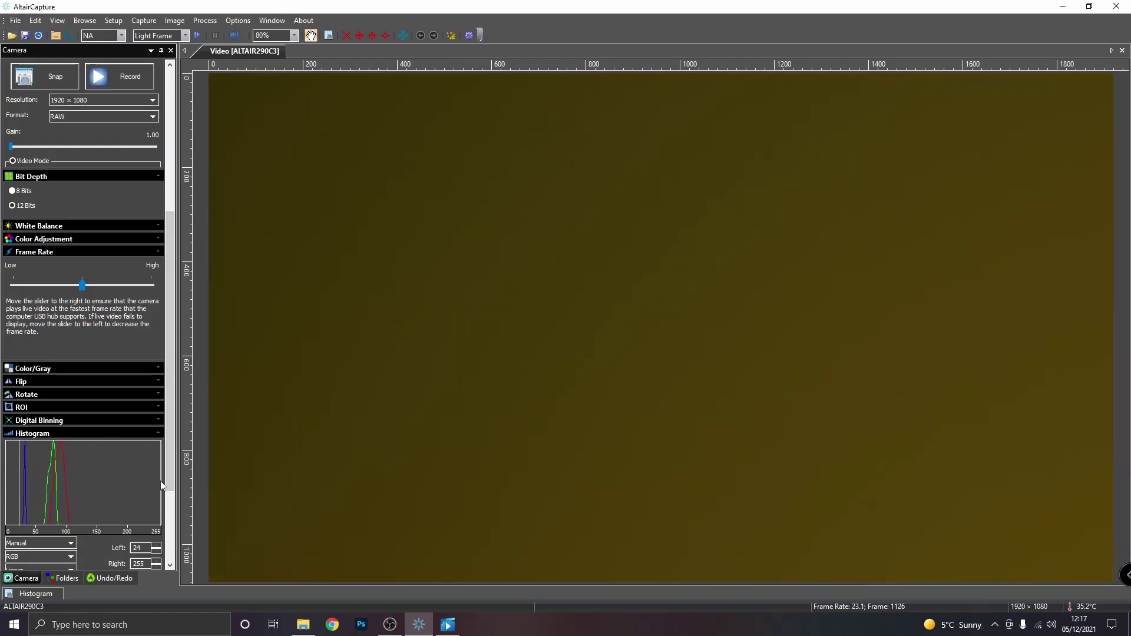
mouse_move(164, 487)
mouse_down()
mouse_move(68, 483)
mouse_move(112, 500)
mouse_up()
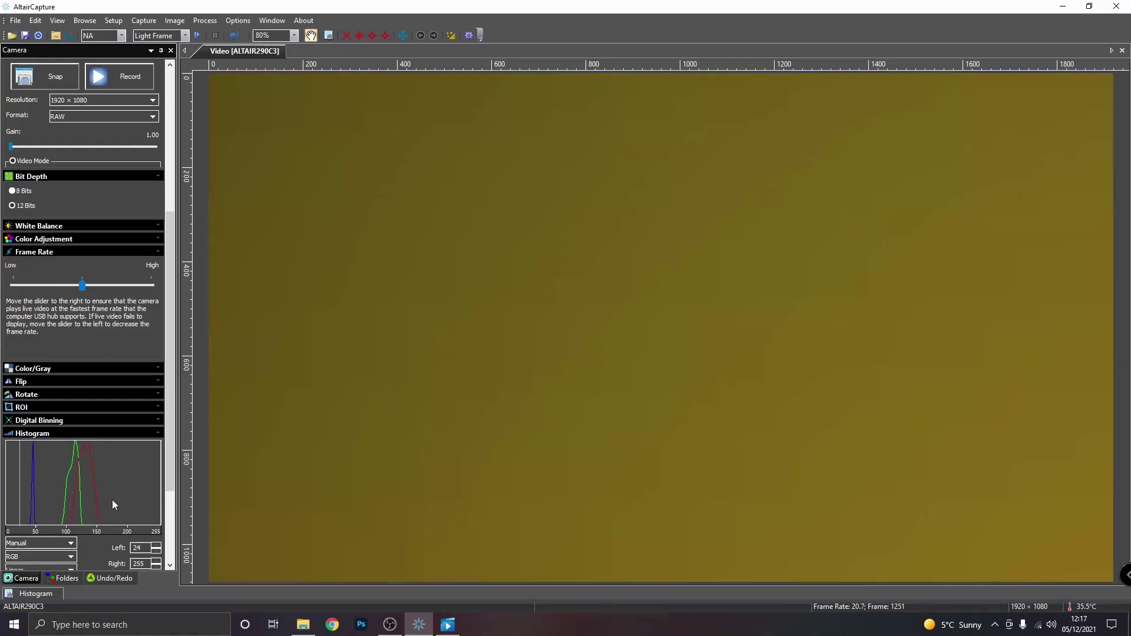
drag(19, 492, 5, 491)
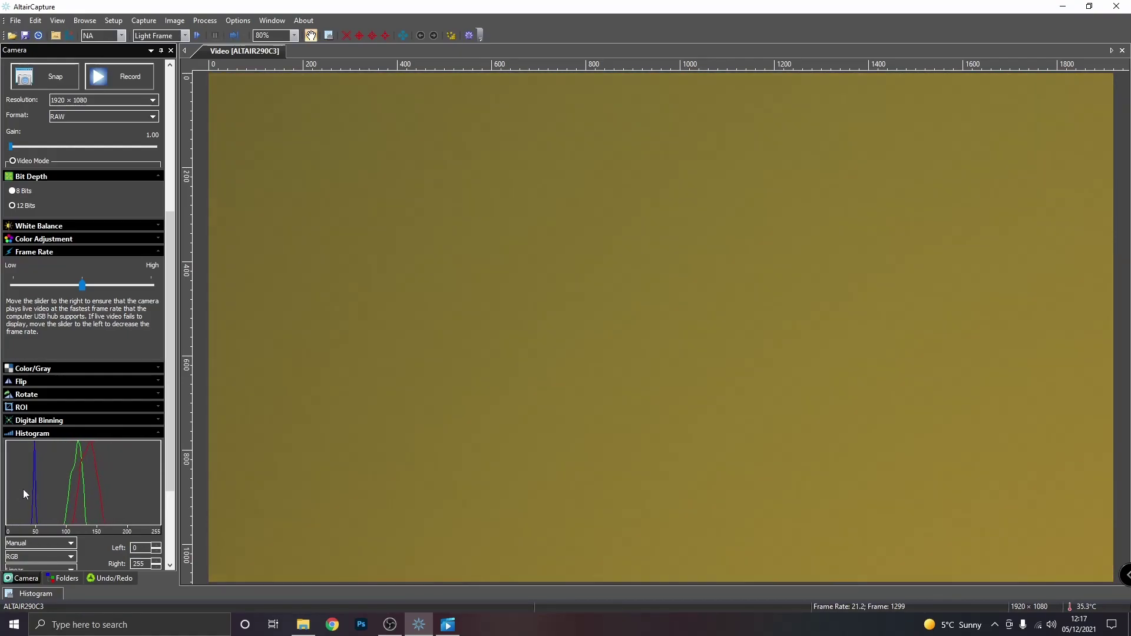